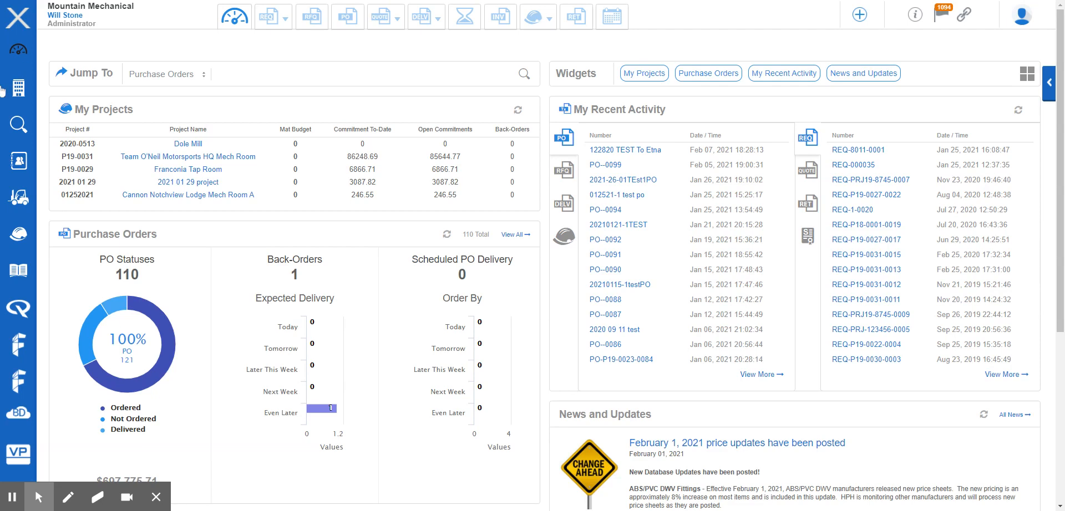
Bring up the Projects flyout from the hard-hat icon in the dashboard sidebar.
{"action": "mouse_move", "coordinate": [19, 236]}
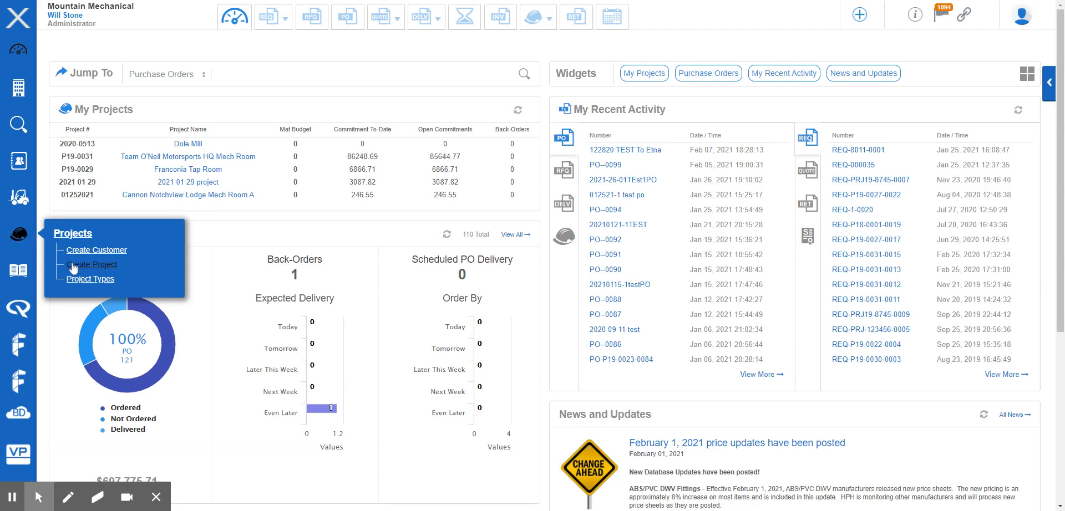
Choose Create Project to open a blank New Project form.
{"action": "left_click", "coordinate": [106, 266]}
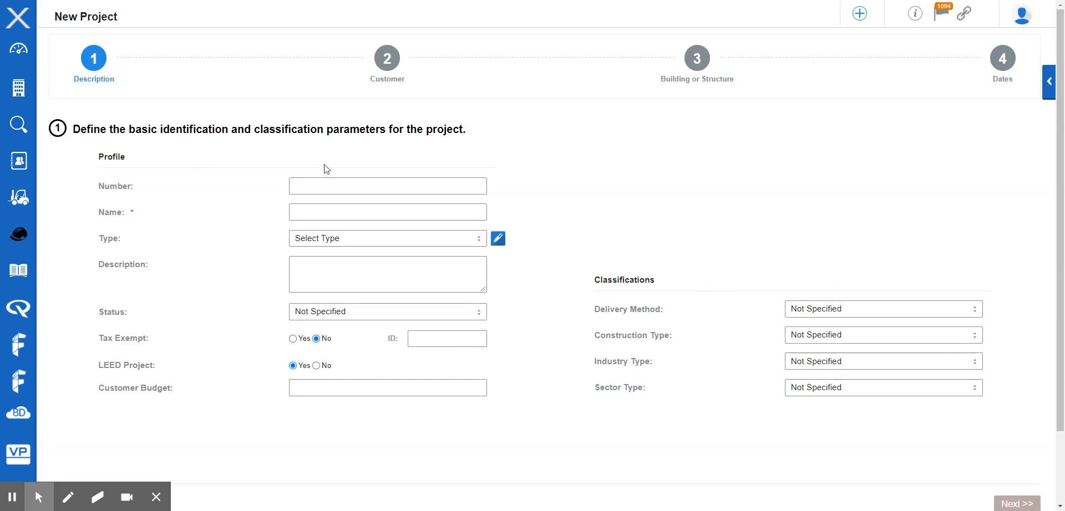
Enter project number 101 and project name Teddy's Brewhouse.
{"action": "left_click", "coordinate": [320, 187]}
{"action": "double_click", "coordinate": [132, 213]}
{"action": "type", "text": "101"}
{"action": "key", "text": "Tab"}
{"action": "type", "text": "Tedddy's Brewhouse"}
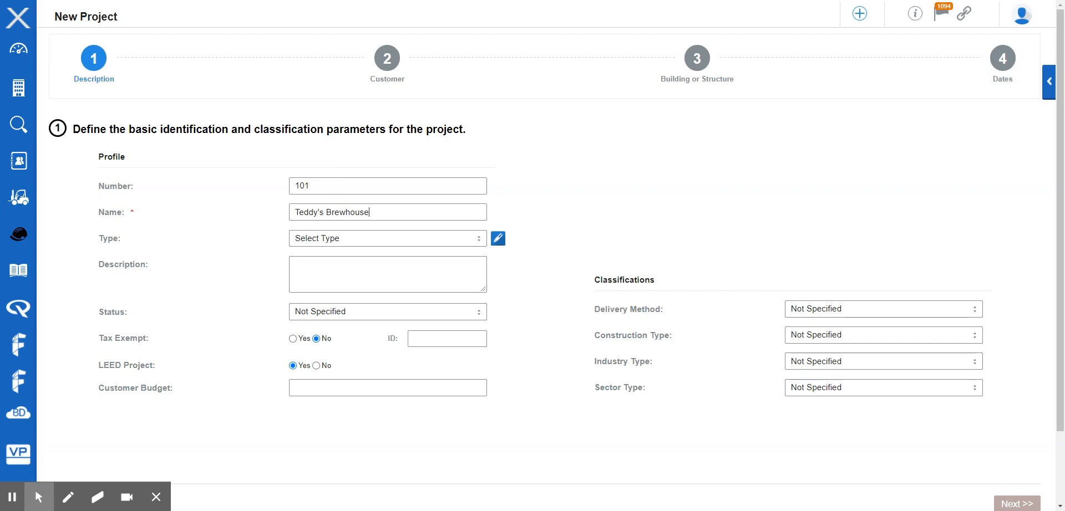
Leave project type and description empty and advance to the Customer step.
{"action": "left_click", "coordinate": [357, 238]}
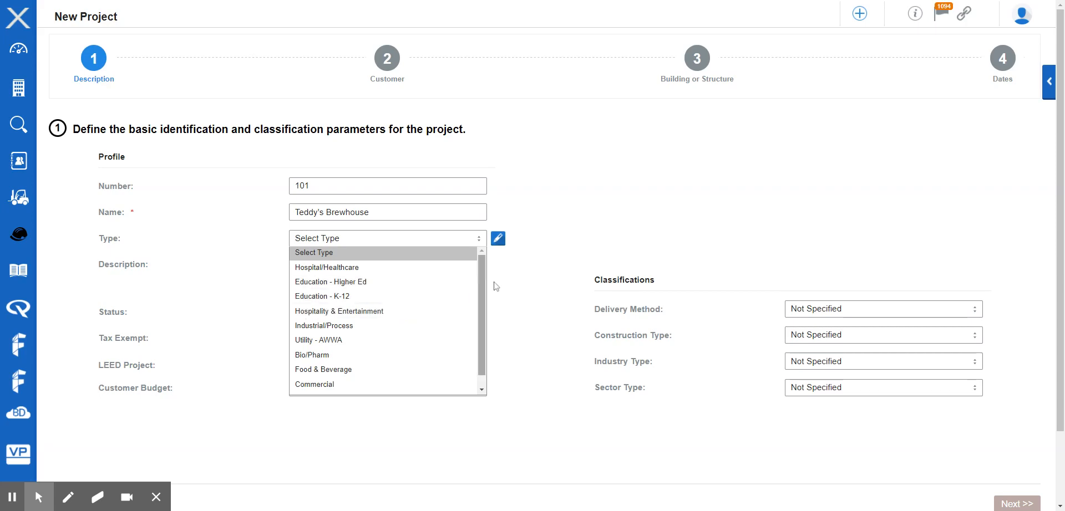
{"action": "left_click", "coordinate": [499, 240]}
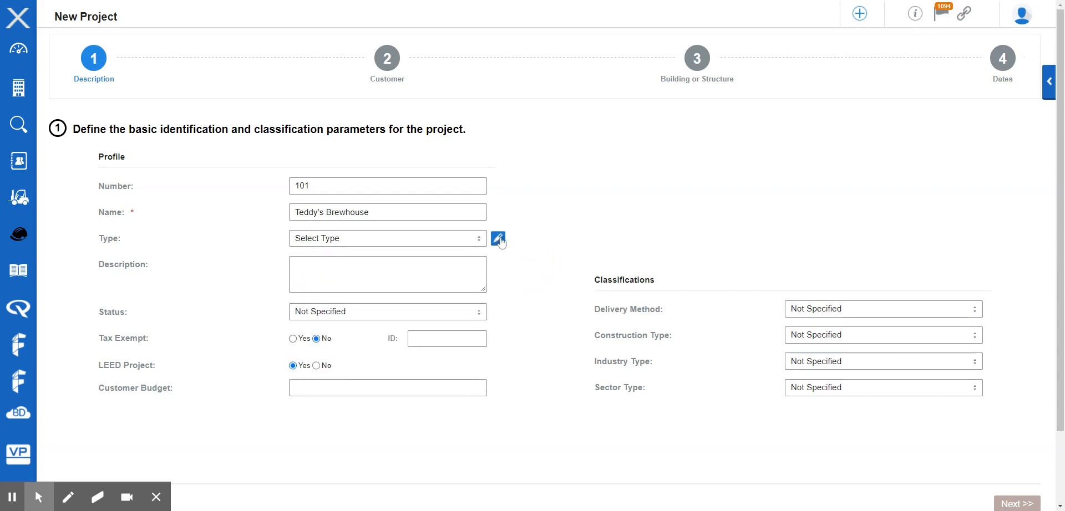
{"action": "left_click", "coordinate": [421, 280]}
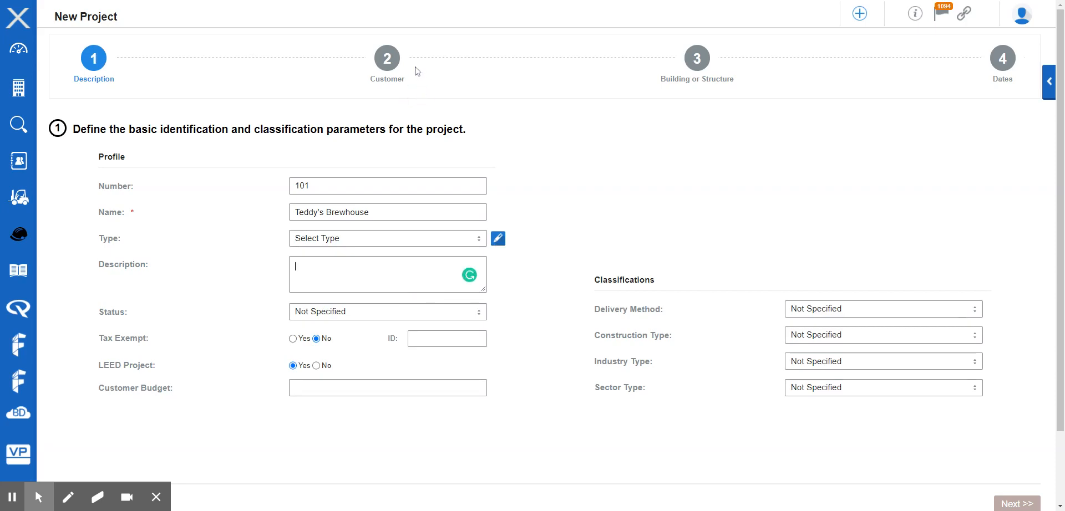
{"action": "left_click", "coordinate": [392, 64]}
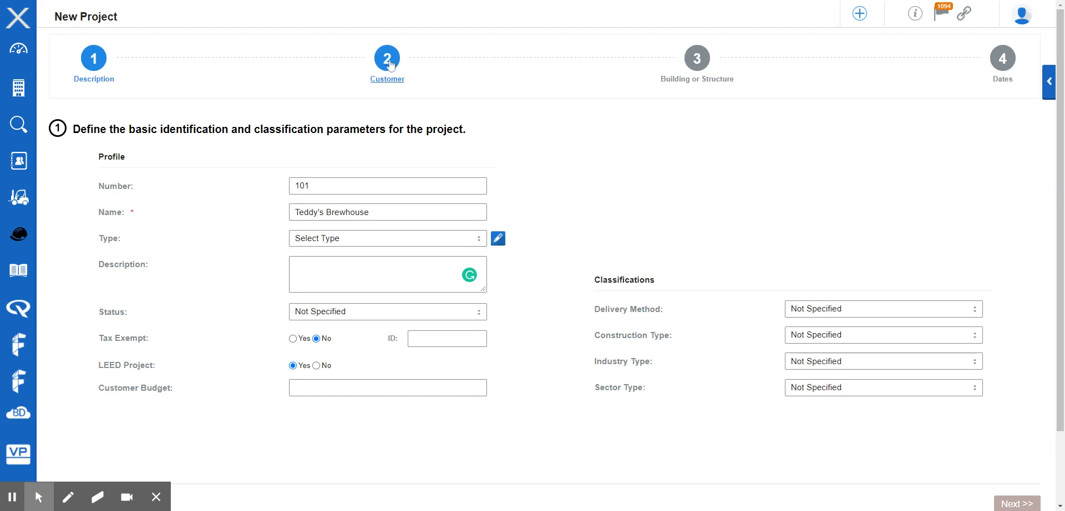
{"action": "left_click", "coordinate": [390, 64]}
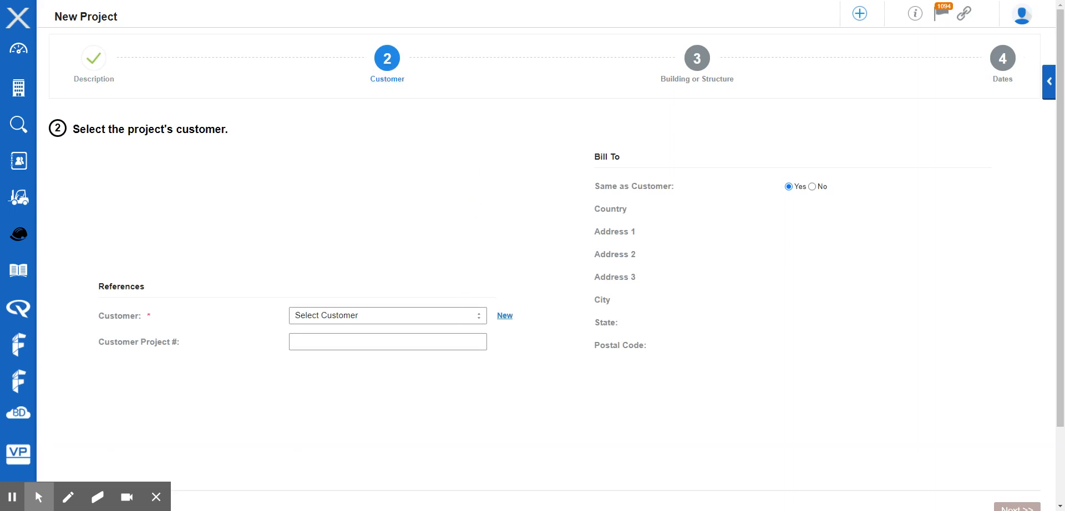
Check the existing customer list, then open a blank New Customer form.
{"action": "left_click", "coordinate": [451, 316]}
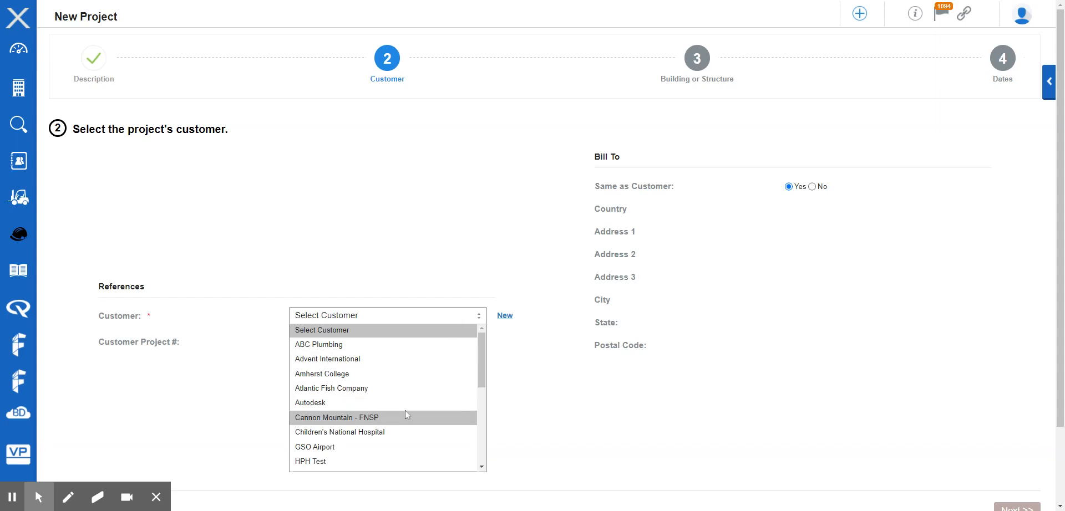
{"action": "left_click", "coordinate": [495, 267]}
{"action": "scroll", "coordinate": [495, 280], "scroll_direction": "down", "scroll_amount": 2}
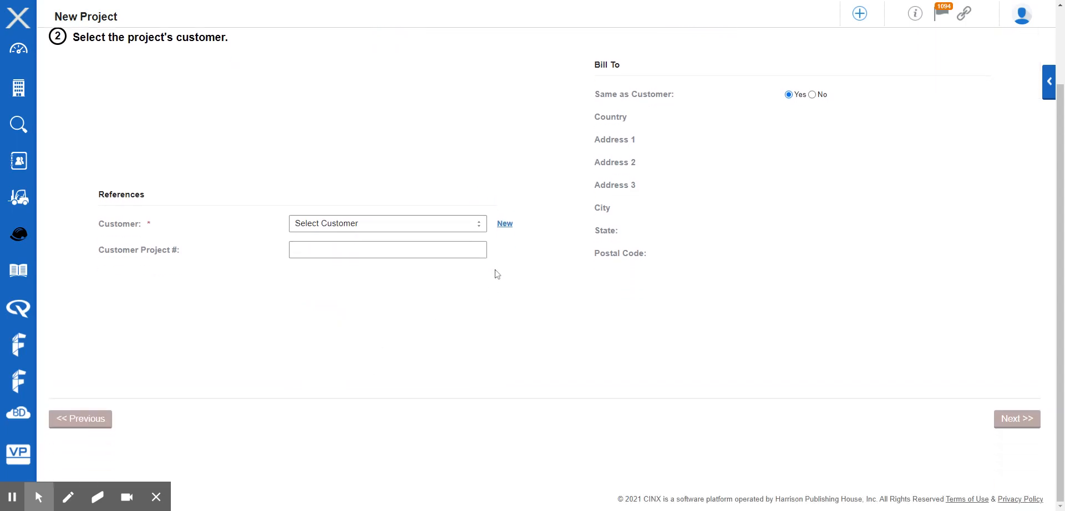
{"action": "left_click", "coordinate": [505, 225]}
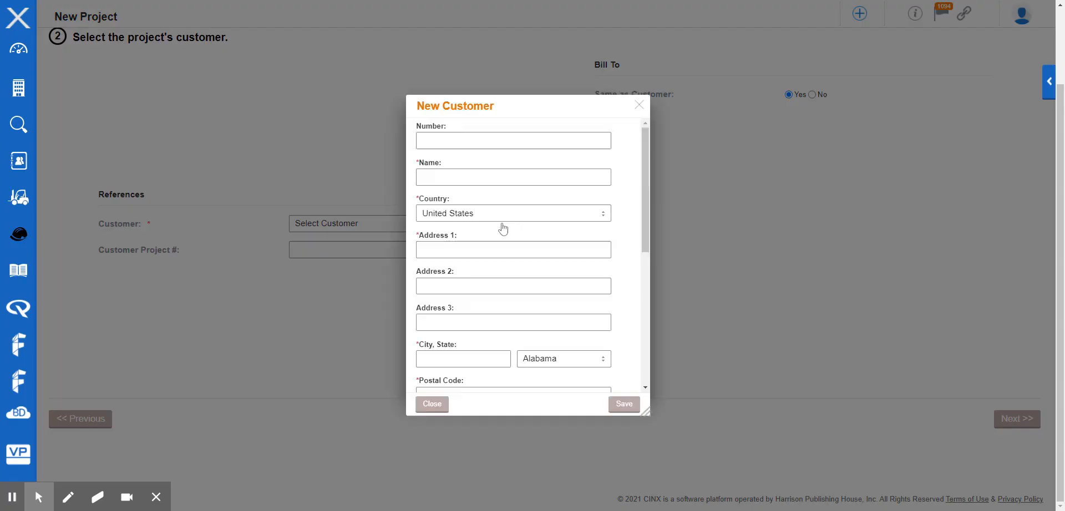
Fill in the customer number, name Teddy Stone brewing, street, city, New Hampshire and postal code.
{"action": "left_click", "coordinate": [482, 142]}
{"action": "type", "text": "5"}
{"action": "key", "text": "Tab"}
{"action": "type", "text": "Teddy Stone brewing"}
{"action": "key", "text": "Tab"}
{"action": "type", "text": "99f"}
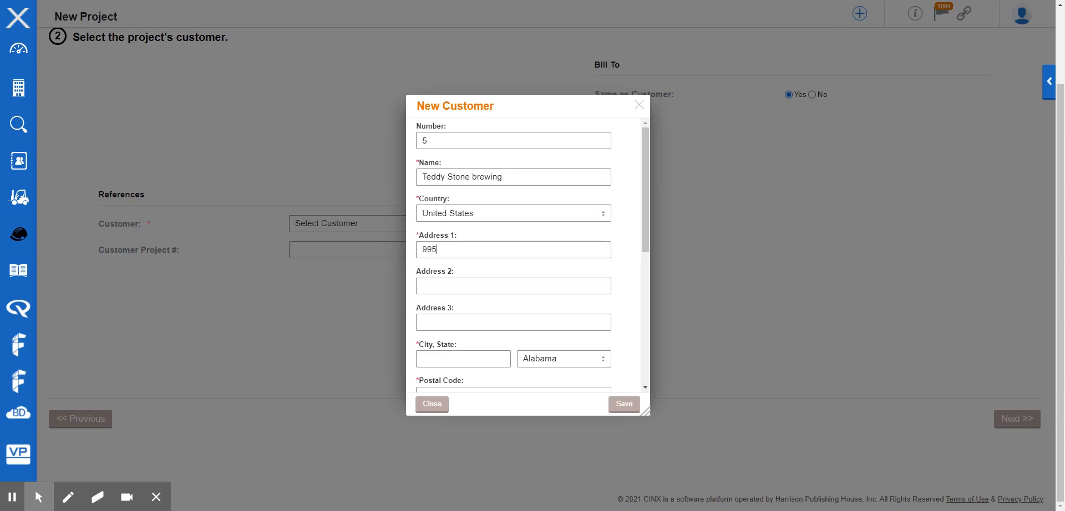
{"action": "type", "text": " Industrial Par"}
{"action": "type", "text": "Littleton"}
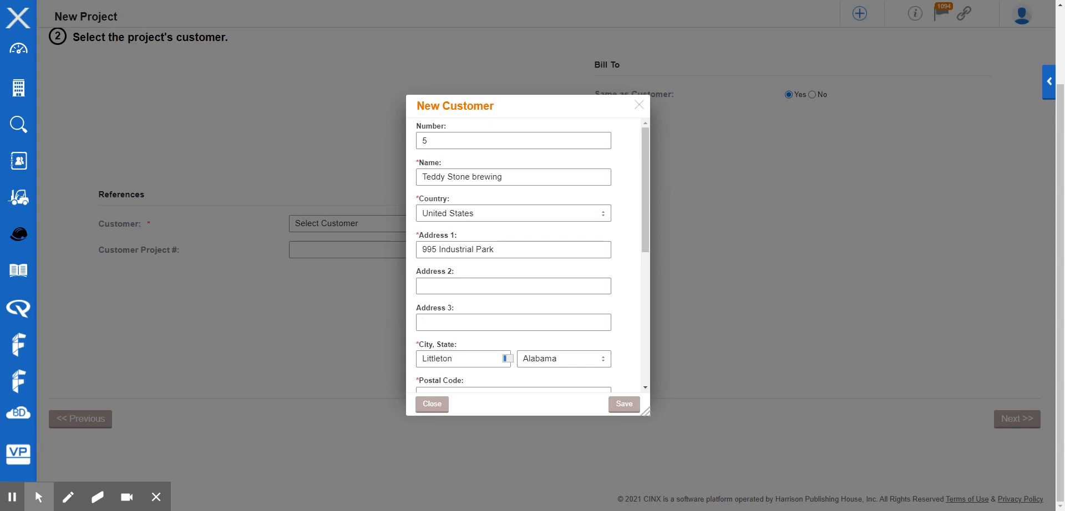
{"action": "key", "text": "Tab"}
{"action": "type", "text": "new"}
{"action": "key", "text": "Tab"}
{"action": "type", "text": "0356"}
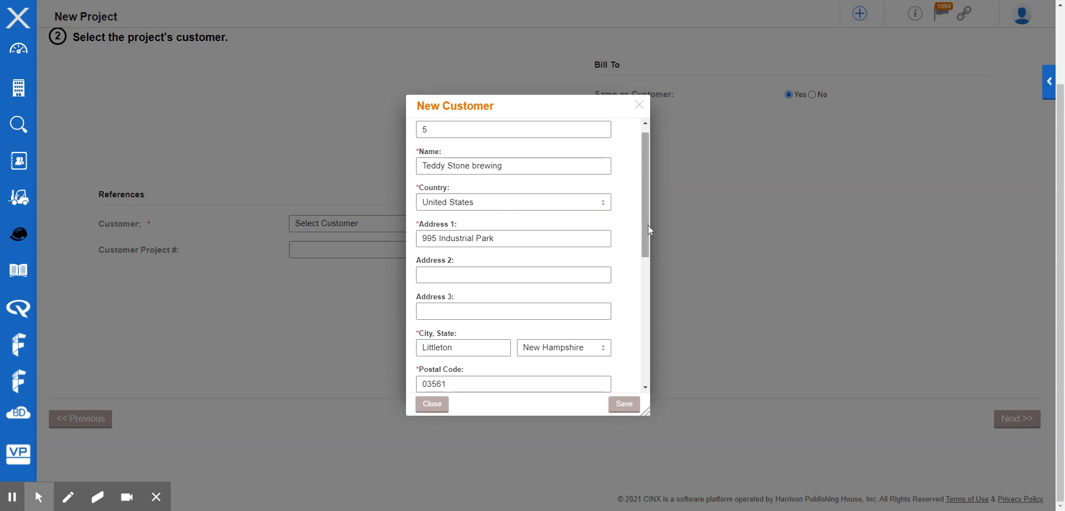
{"action": "left_click_drag", "start_coordinate": [648, 209], "coordinate": [632, 145]}
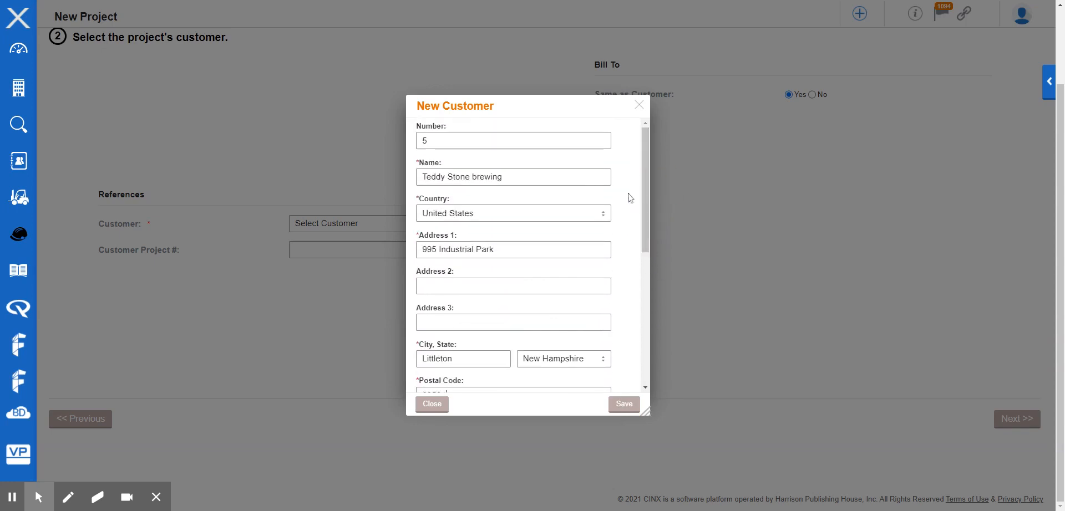
Save the new customer, accepting the address validation prompts.
{"action": "left_click", "coordinate": [624, 405]}
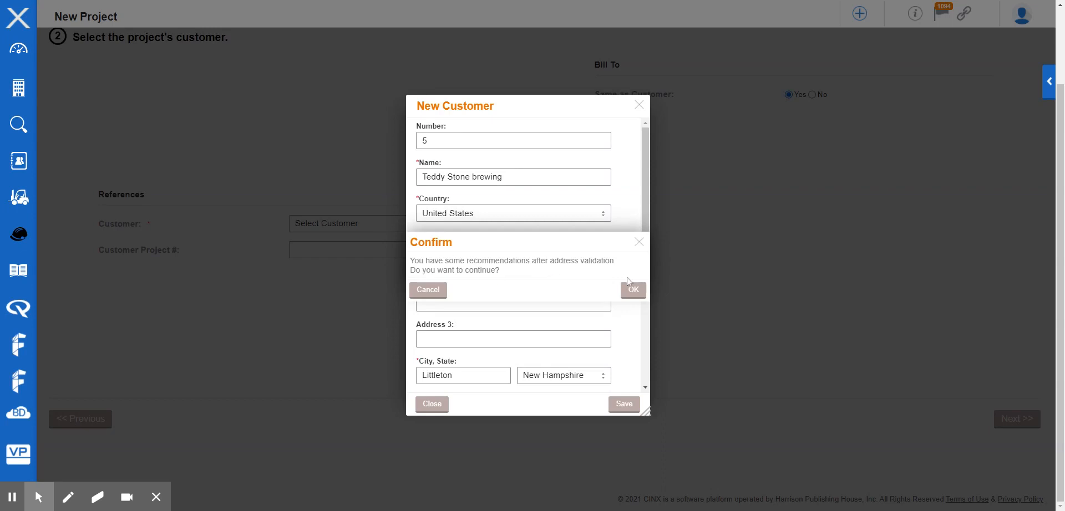
{"action": "left_click", "coordinate": [632, 290]}
{"action": "left_click", "coordinate": [632, 291]}
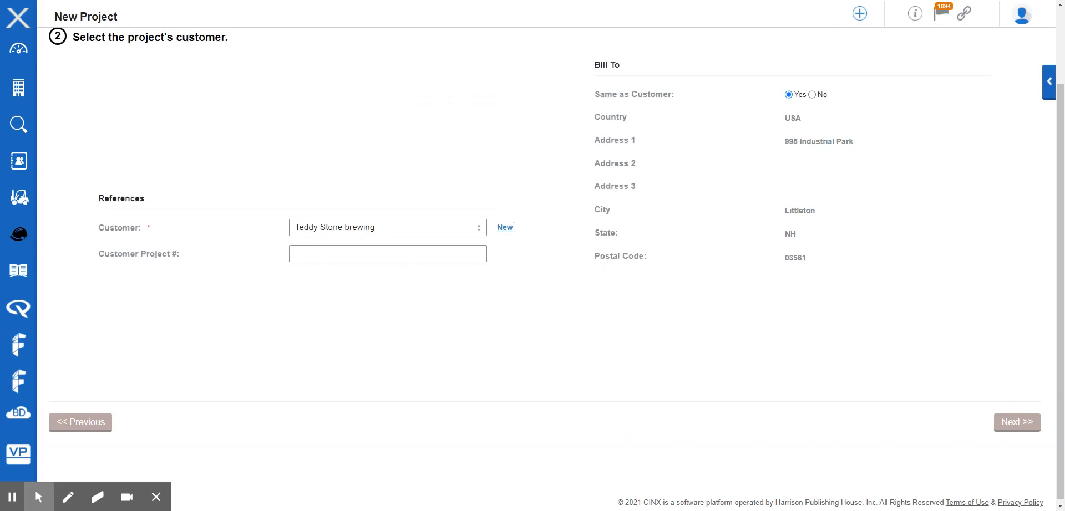
Keep billing same as customer, fill in the Customer Project #, and go to Building or Structure.
{"action": "scroll", "coordinate": [632, 286], "scroll_direction": "up", "scroll_amount": 2}
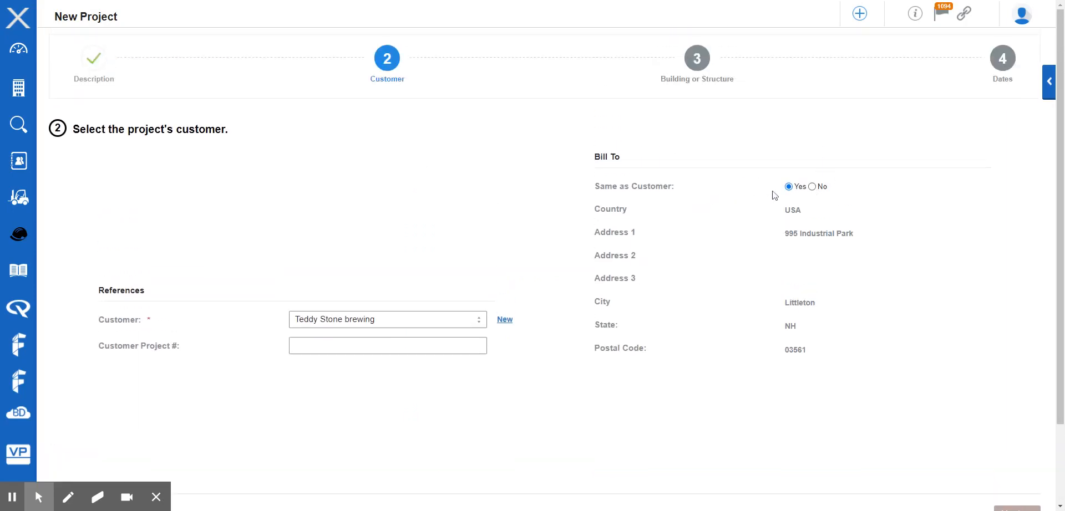
{"action": "left_click", "coordinate": [811, 187]}
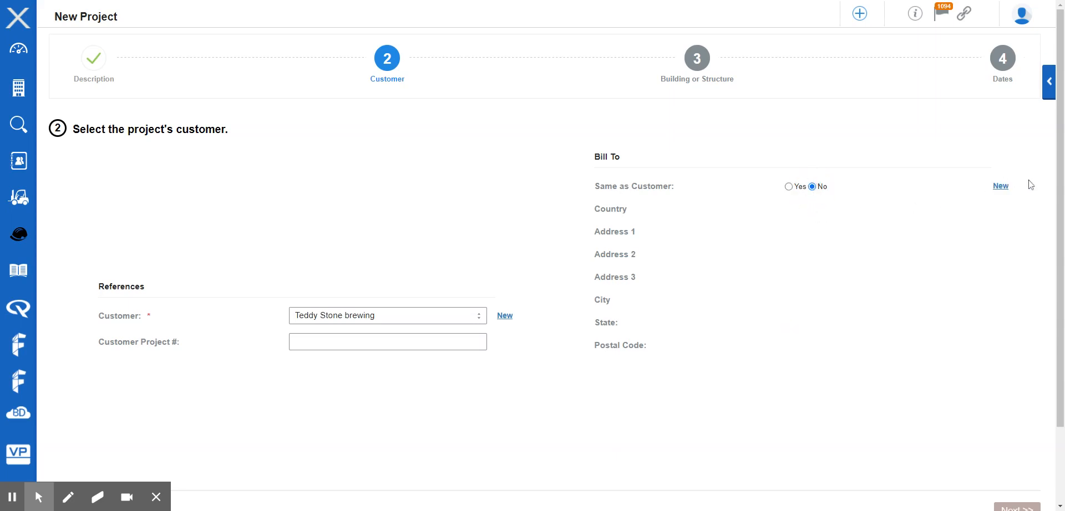
{"action": "left_click", "coordinate": [788, 187]}
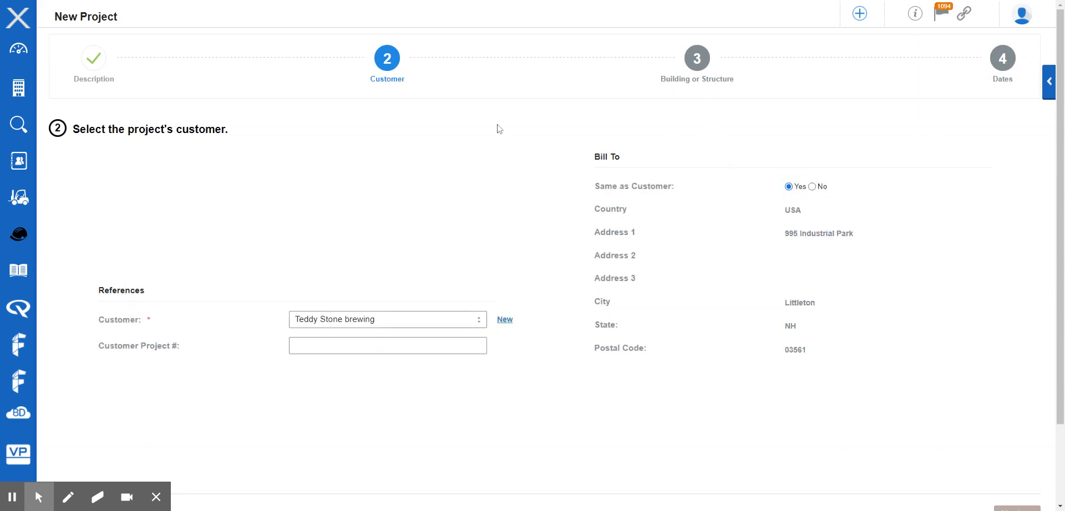
{"action": "left_click", "coordinate": [341, 348]}
{"action": "type", "text": "54"}
{"action": "left_click", "coordinate": [529, 95]}
{"action": "left_click", "coordinate": [698, 63]}
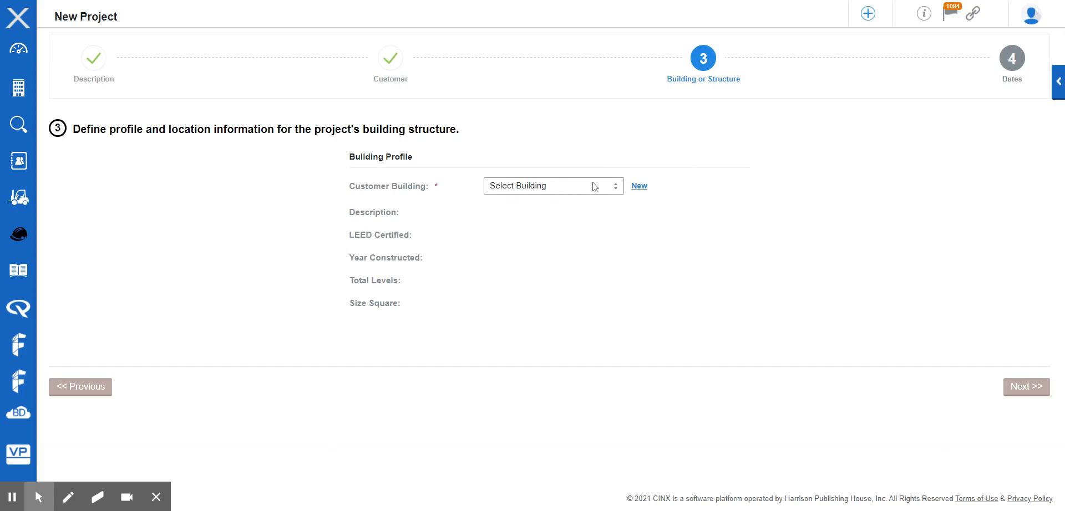
Check the empty Customer Building list, then open a New Building form.
{"action": "left_click", "coordinate": [616, 188]}
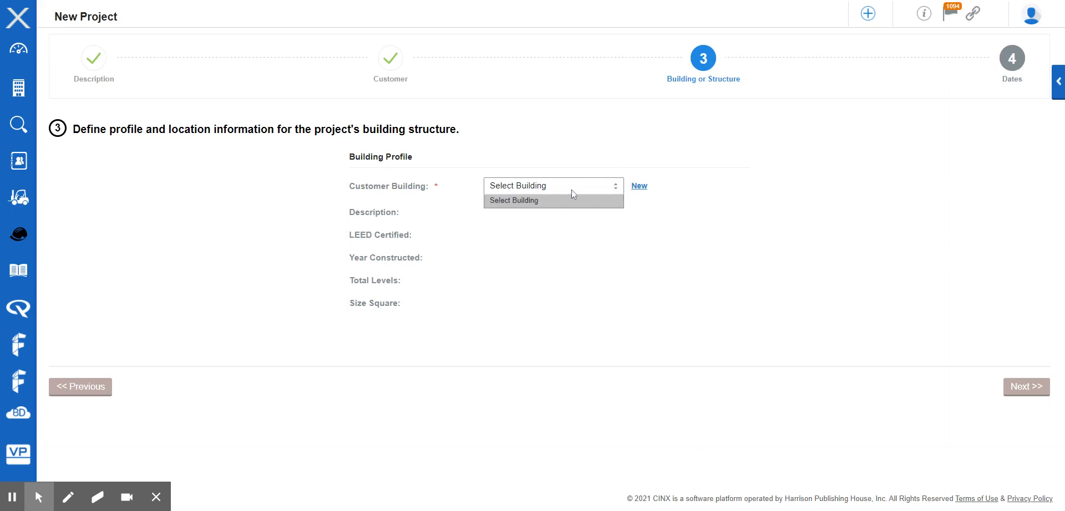
{"action": "left_click", "coordinate": [580, 167]}
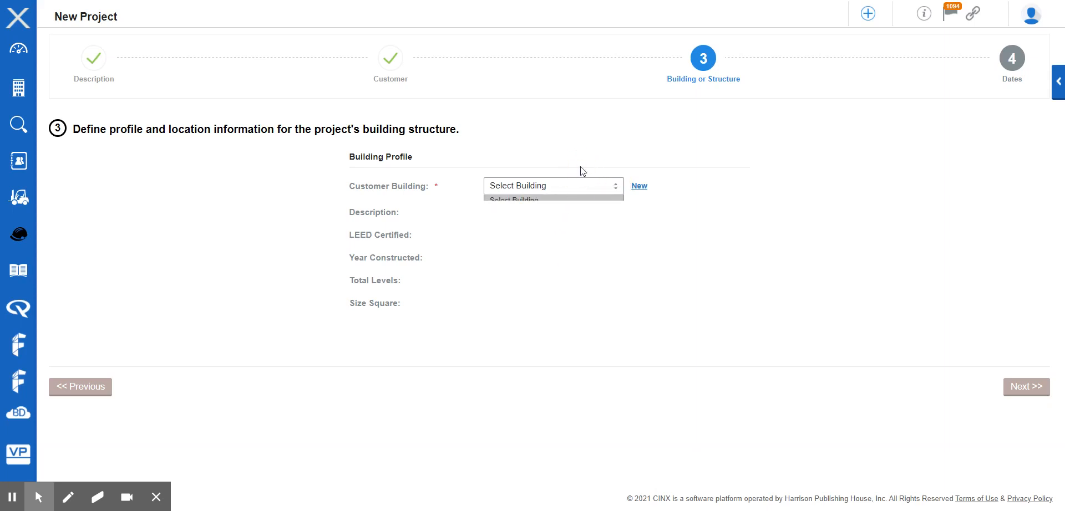
{"action": "left_click", "coordinate": [639, 186]}
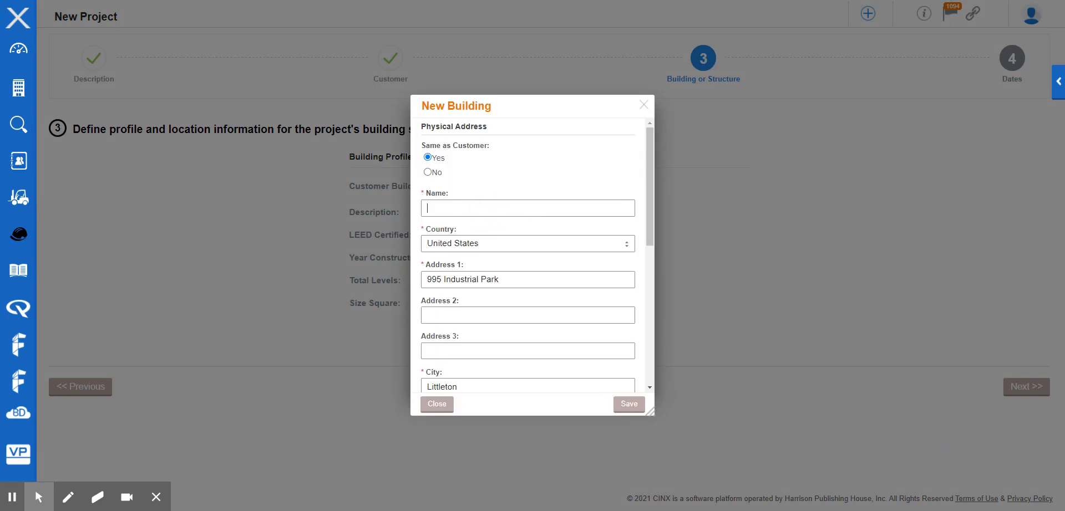
Name the building HQ, reuse the customer's address, and save it past address validation.
{"action": "type", "text": "HQ"}
{"action": "scroll", "coordinate": [523, 272], "scroll_direction": "down", "scroll_amount": 2}
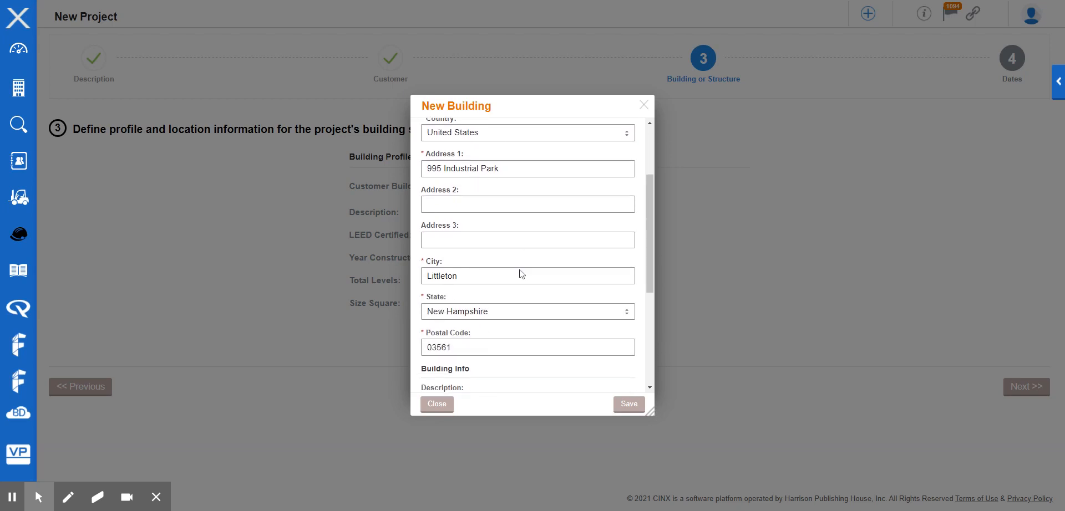
{"action": "scroll", "coordinate": [523, 276], "scroll_direction": "up", "scroll_amount": 2}
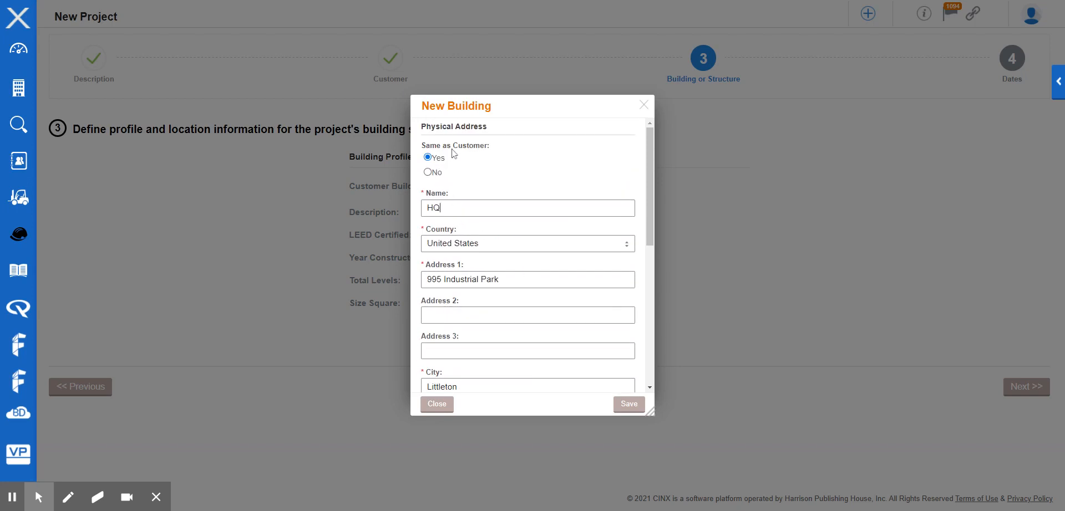
{"action": "left_click", "coordinate": [428, 172]}
{"action": "left_click", "coordinate": [436, 158]}
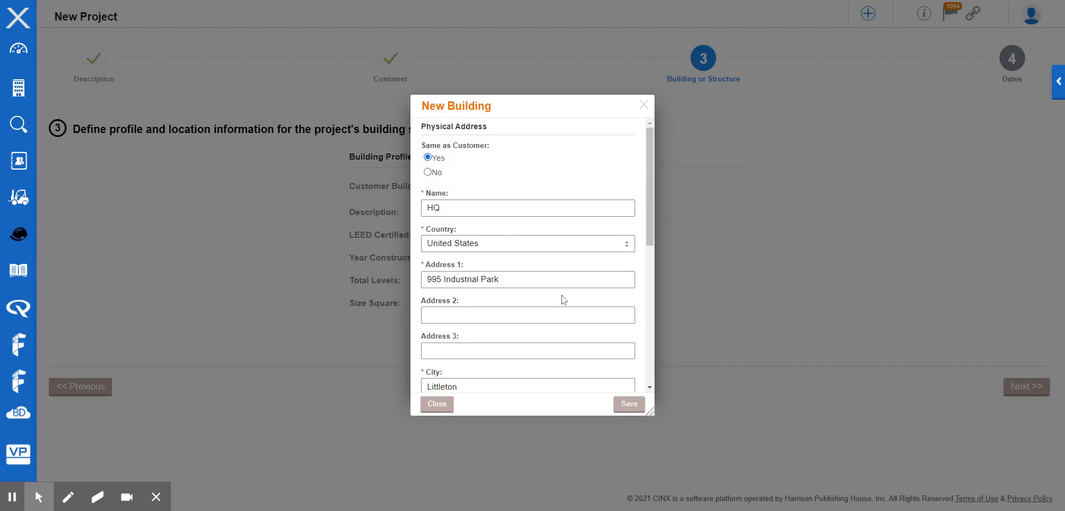
{"action": "left_click", "coordinate": [628, 408]}
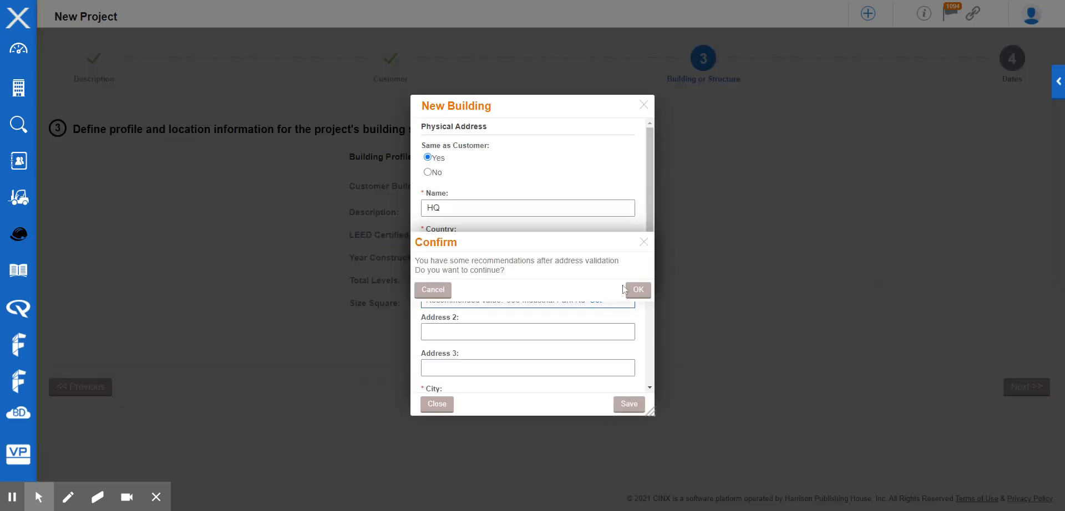
{"action": "left_click", "coordinate": [638, 291]}
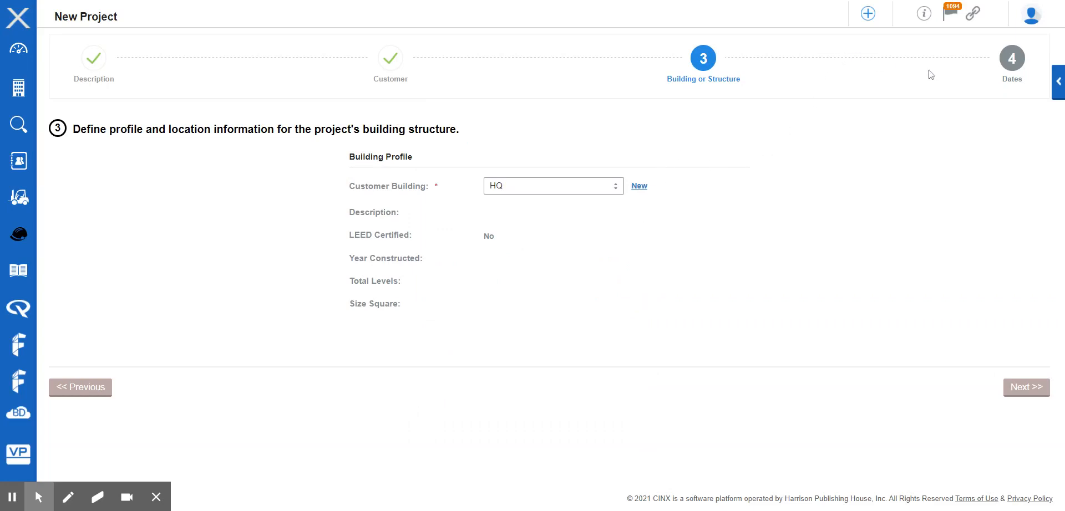
On the Dates step, set Walk Thru to 03/04/2021 and Bid Due to 03/06/2021.
{"action": "left_click", "coordinate": [1017, 59]}
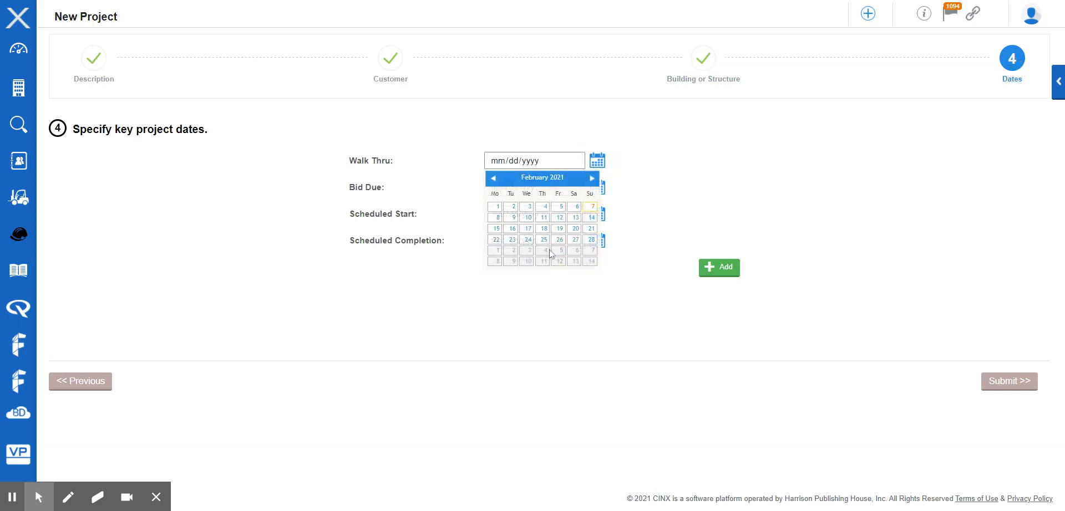
{"action": "left_click", "coordinate": [547, 247]}
{"action": "left_click", "coordinate": [602, 191]}
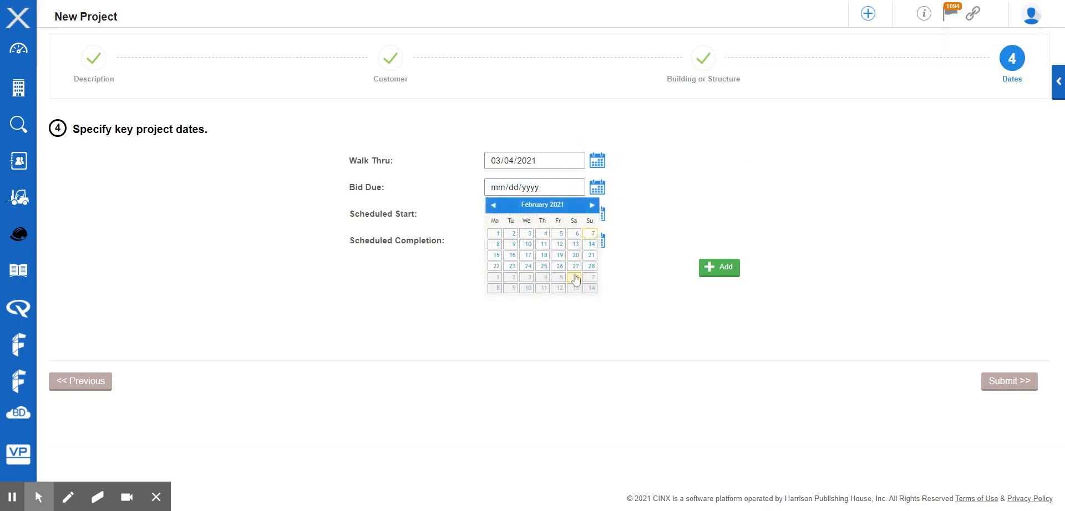
{"action": "left_click", "coordinate": [574, 277]}
Add a Contract Award key date of 02/18/2021 and view the project profile.
{"action": "left_click", "coordinate": [718, 268]}
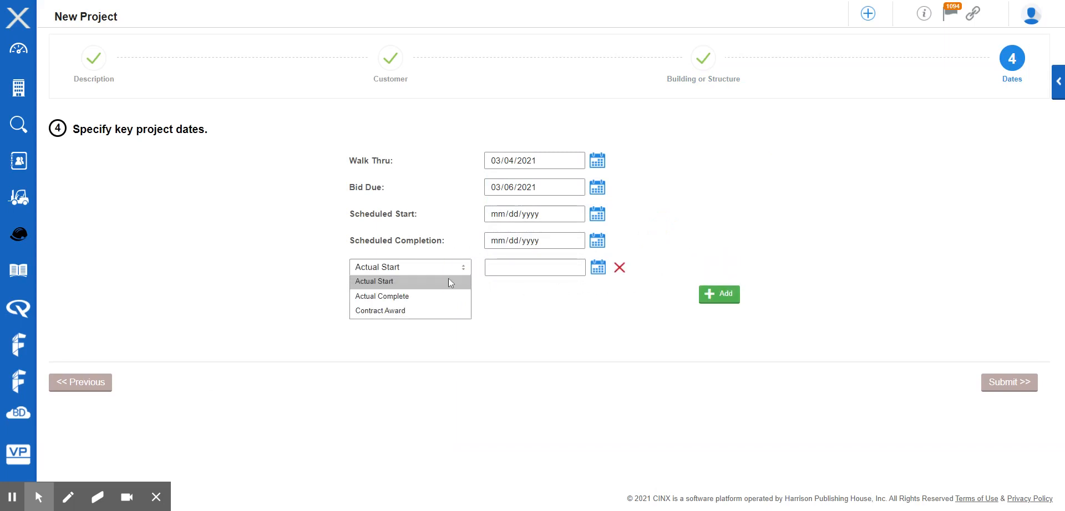
{"action": "left_click", "coordinate": [383, 310]}
{"action": "left_click", "coordinate": [597, 270]}
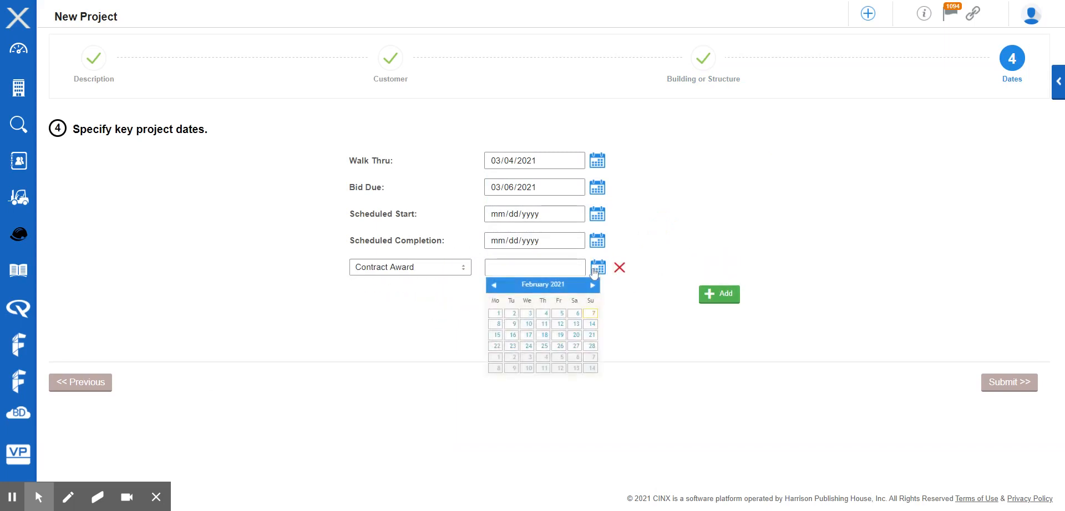
{"action": "left_click", "coordinate": [544, 337]}
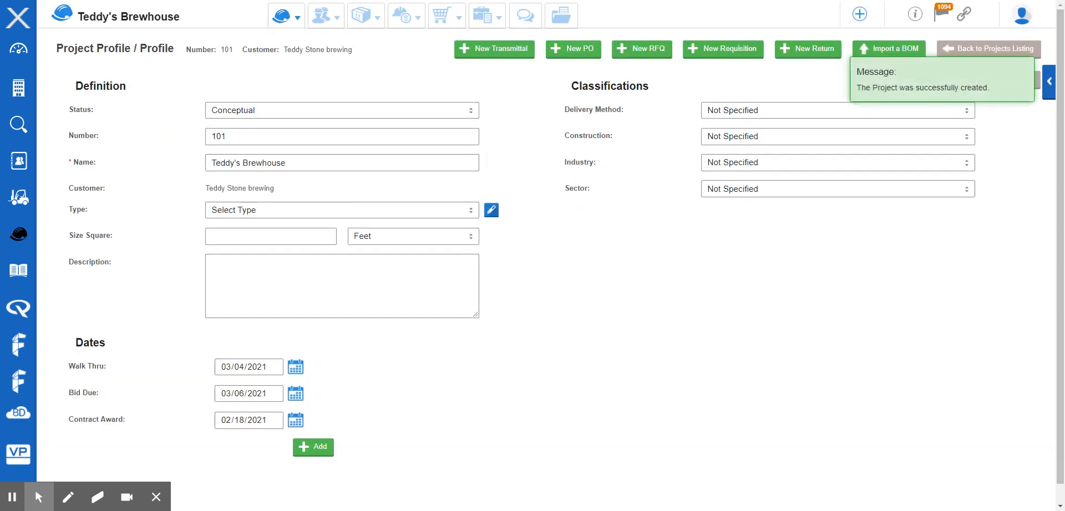
{"action": "mouse_move", "coordinate": [282, 18]}
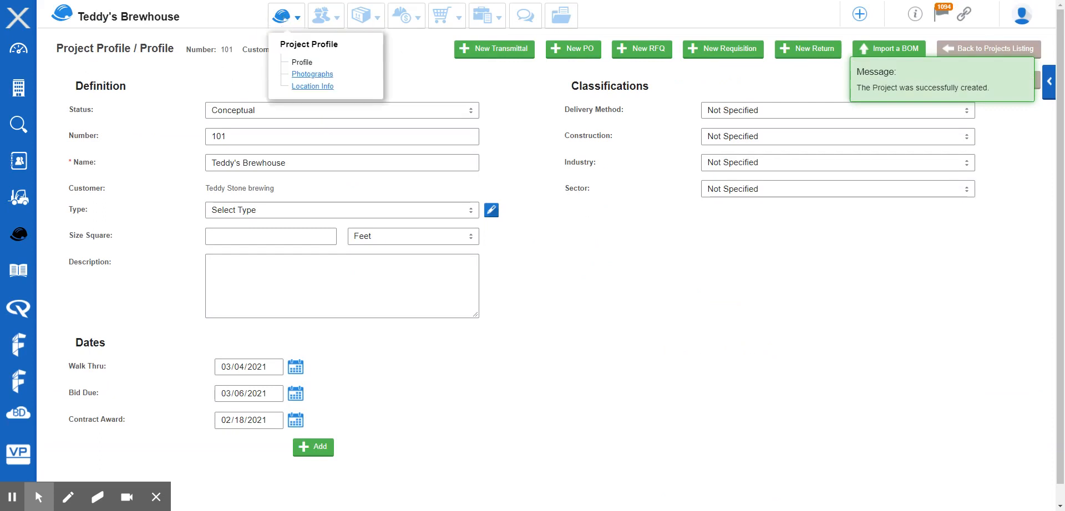